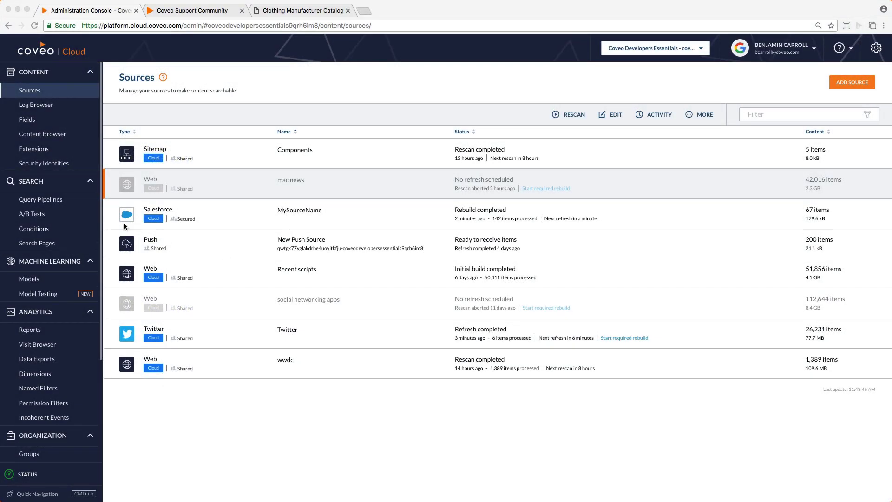
Open the default pipeline's Thesaurus tab and briefly view the empty Add Rule dialog.
click(50, 202)
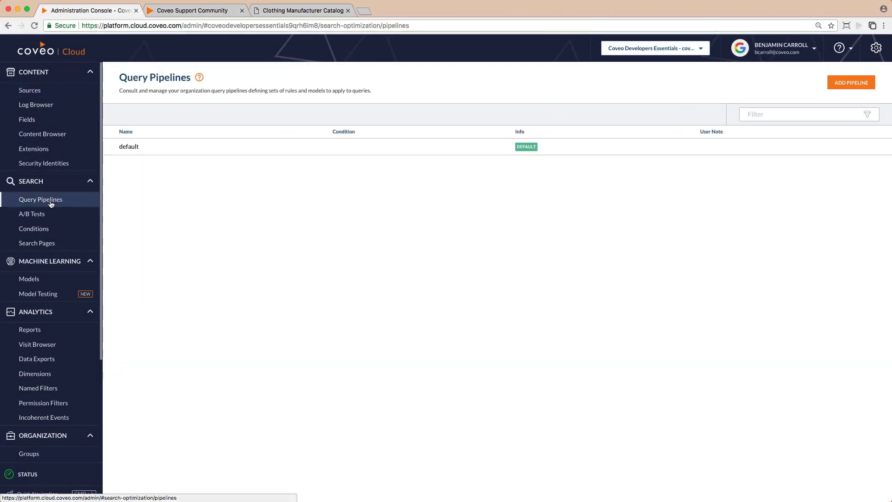
click(165, 147)
double_click(165, 147)
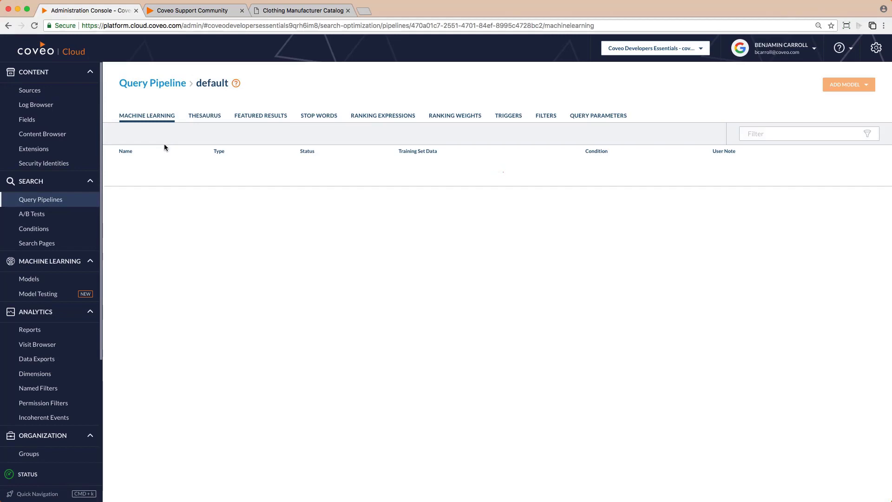
click(213, 117)
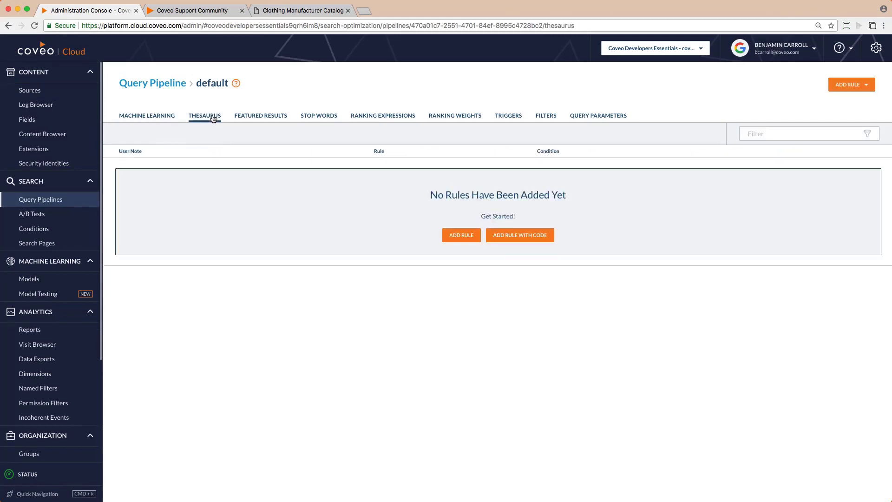
click(458, 232)
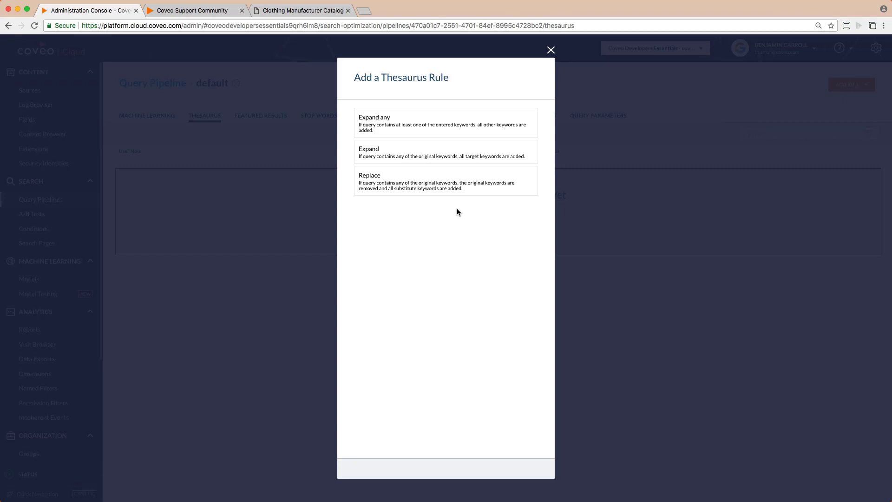
click(589, 219)
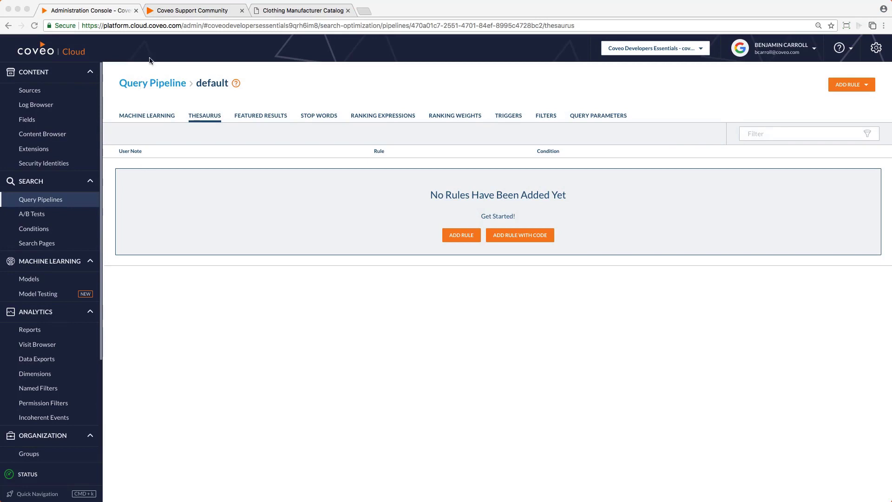
Search the Support Community for 'qpl' and open the Query Pipeline Language (QPL) article.
click(180, 10)
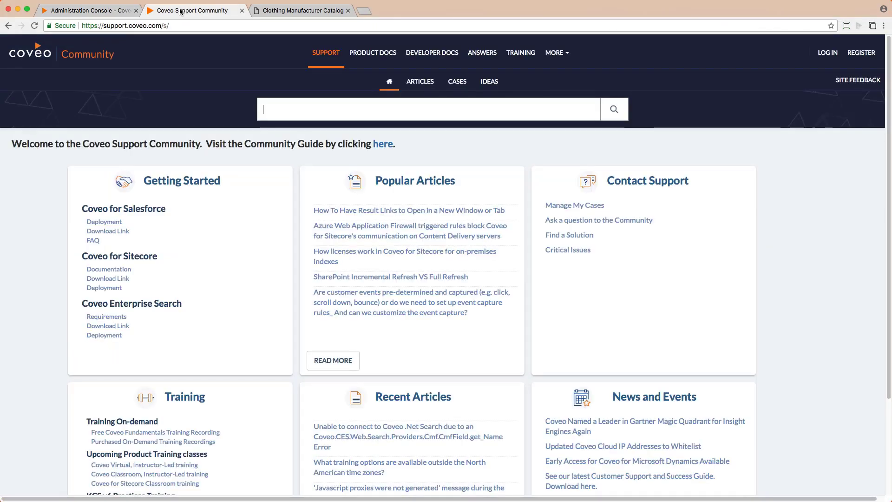
text(qpl)
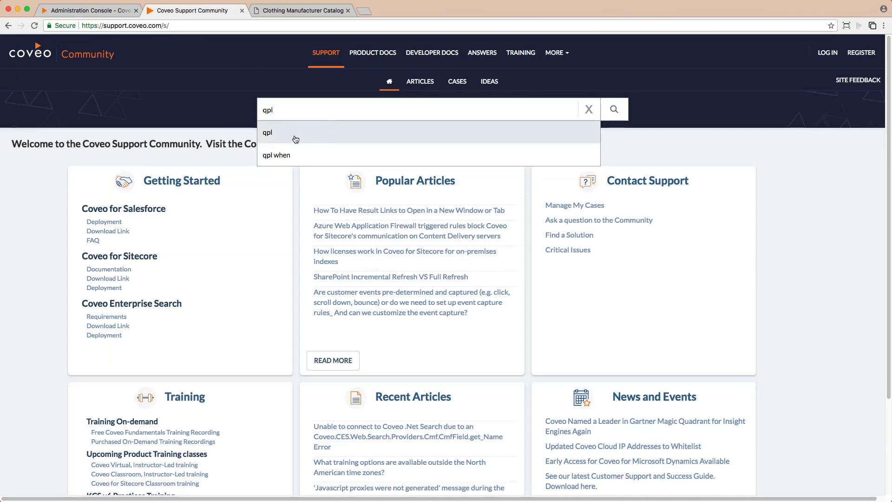
click(296, 140)
click(389, 302)
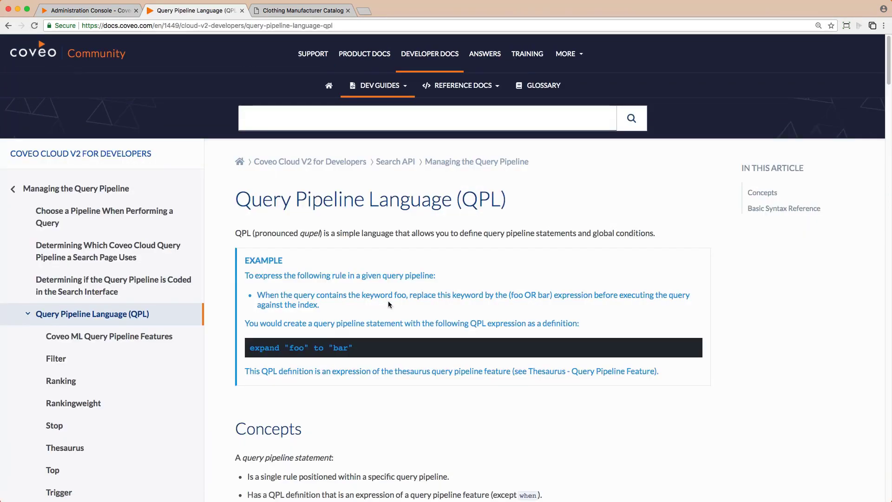
Switch to the Clothing Manufacturer Catalog page and focus its empty search box.
click(320, 12)
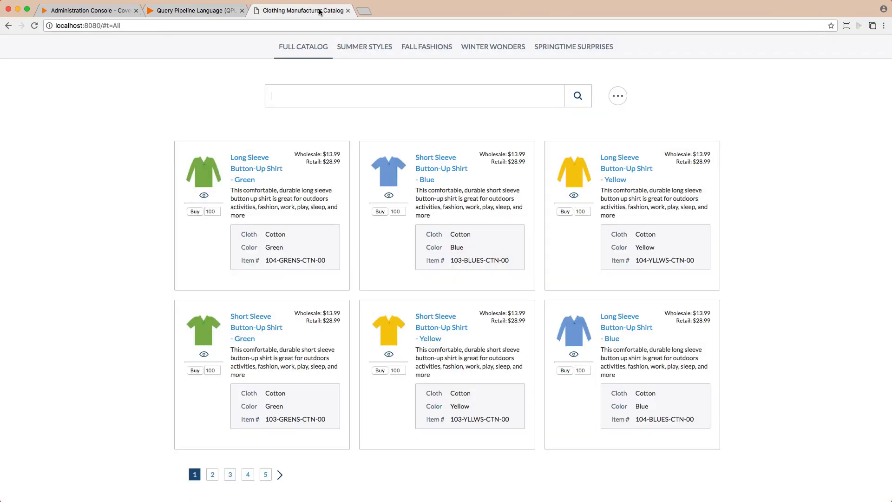
click(281, 87)
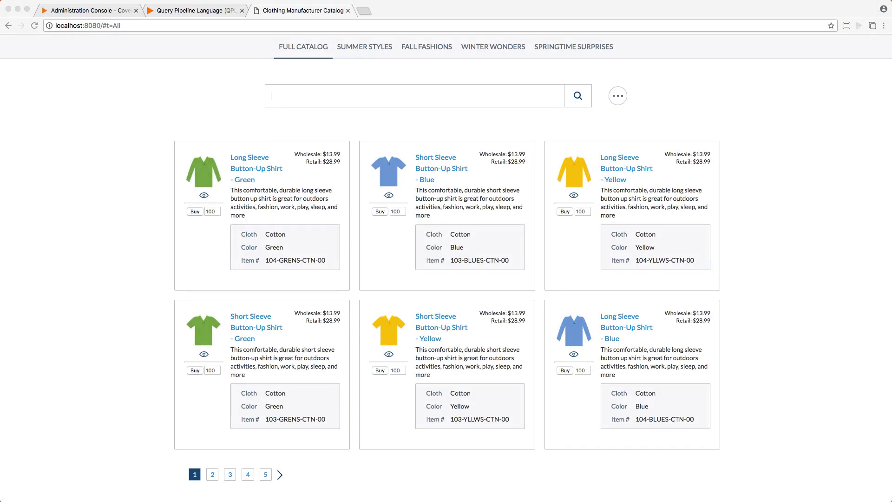
click(307, 89)
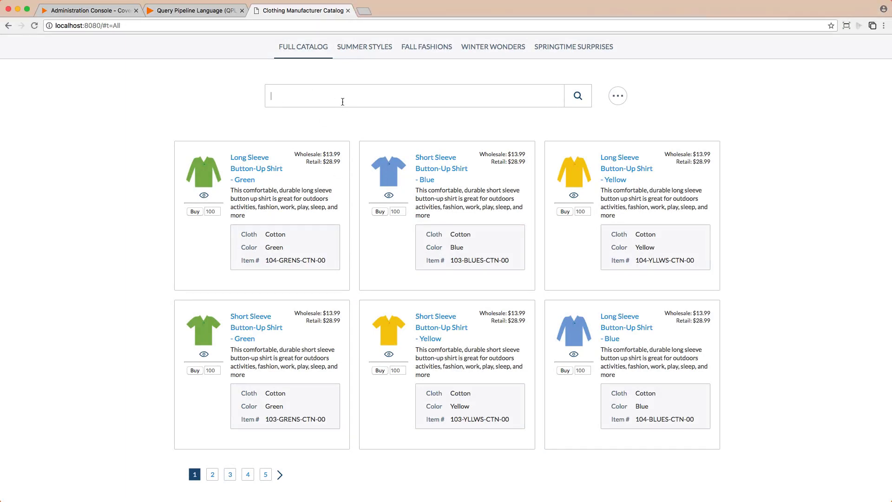
text(101-GRENS-SLK-02)
click(572, 96)
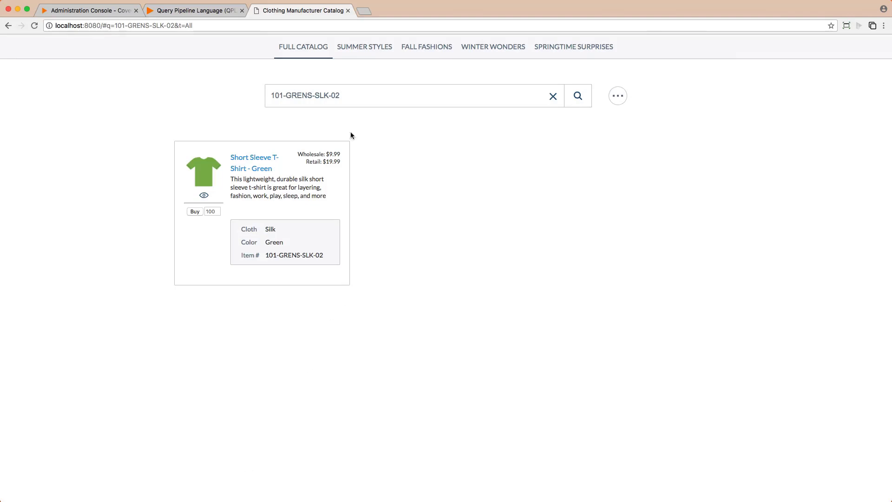
drag(284, 96, 353, 99)
key(BackSpace)
key(Return)
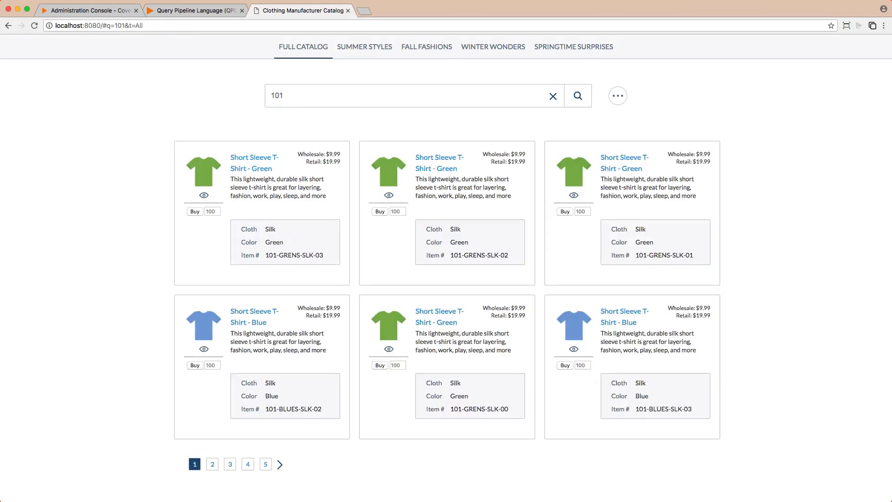
click(552, 97)
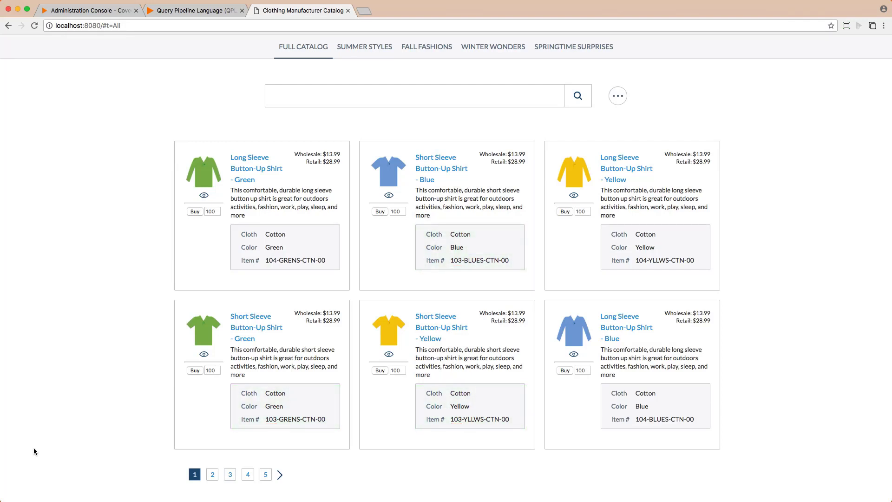
Back in the admin console, start a new thesaurus rule of type Expand any.
click(88, 11)
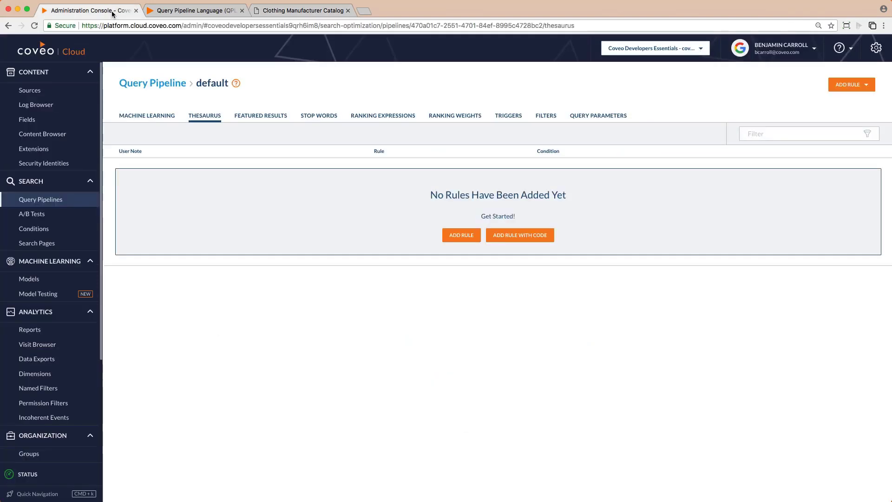
click(460, 237)
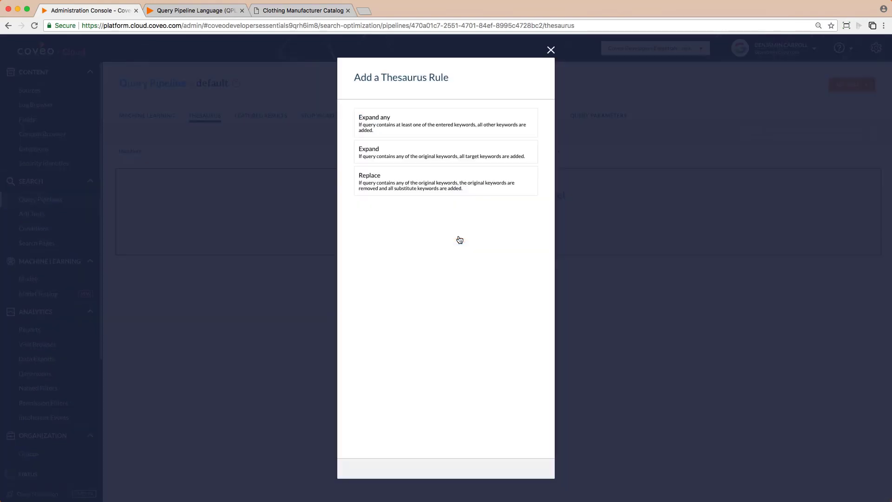
click(446, 135)
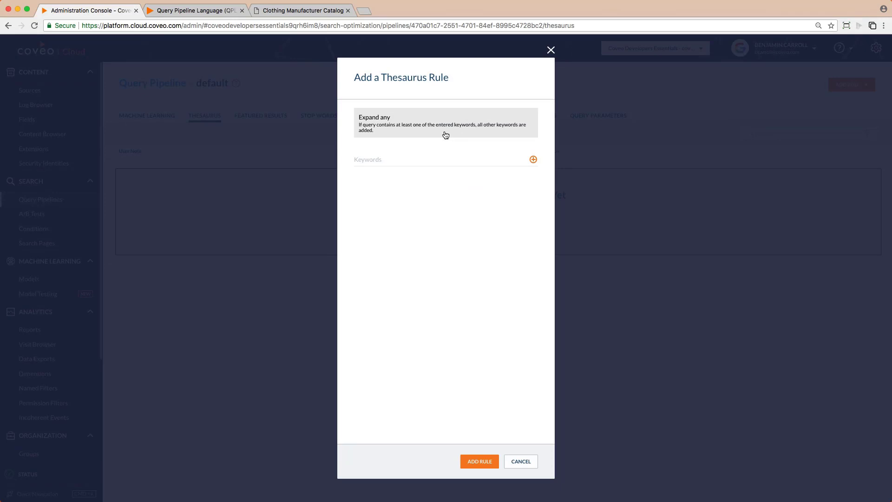
Enter keywords 101-RWSTR-CTN-05, -06, -07 and -08, then cancel the draft rule.
click(377, 160)
text(101-RWSTR-CTN-05)
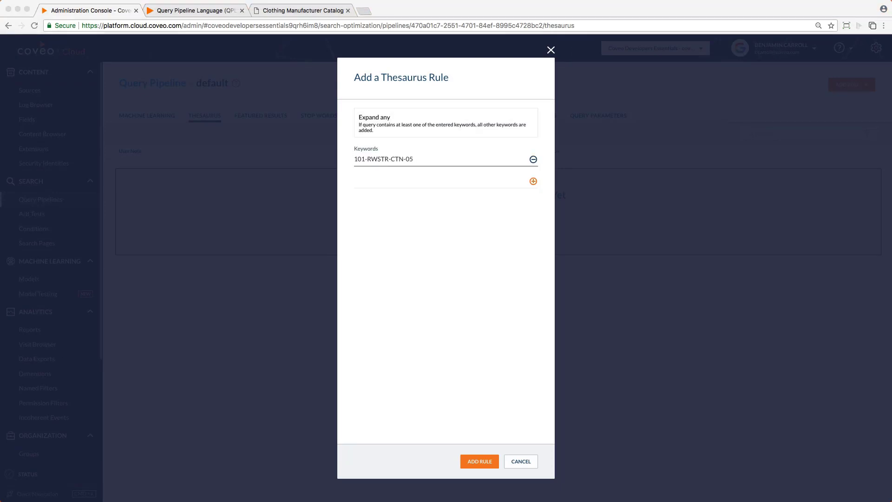
click(414, 182)
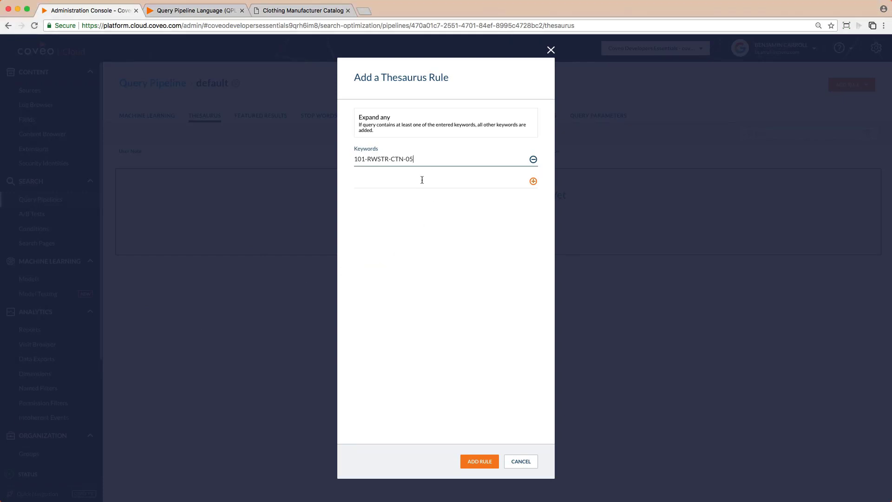
text(101-RWSTR-CTN-06)
click(362, 203)
text(101-RWSTR-CTN-07)
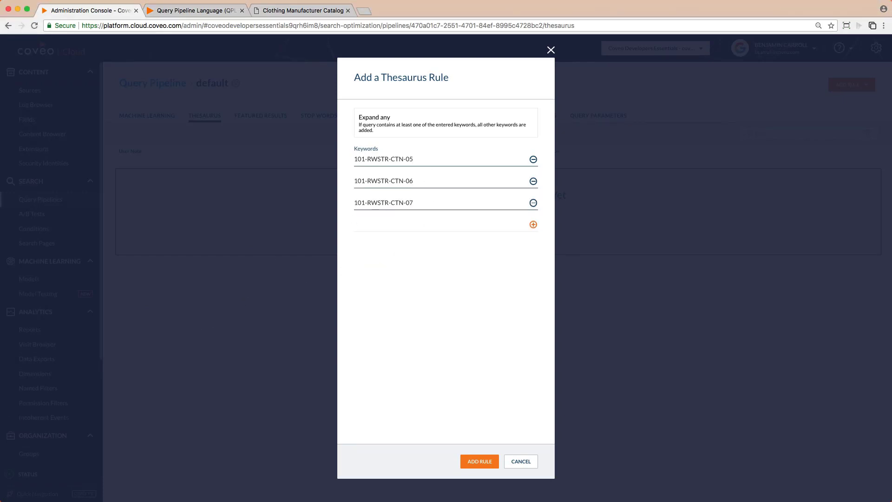
click(395, 226)
text(101-RWSTR-CTN-08)
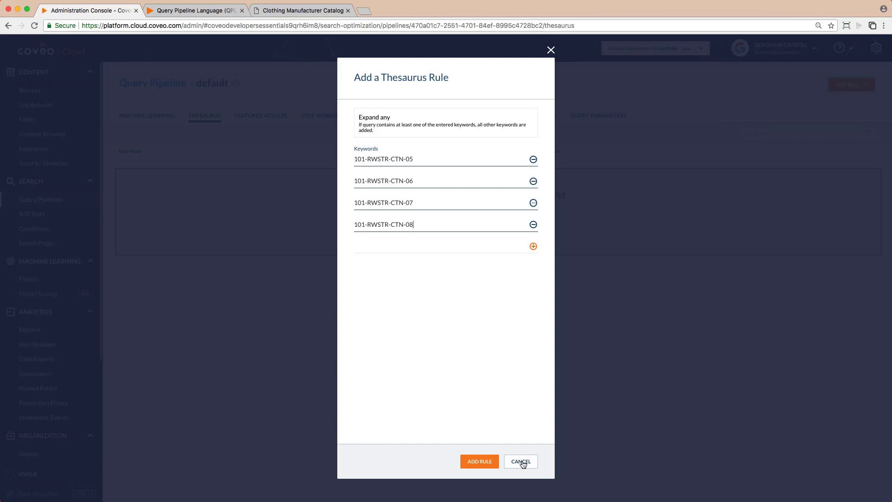
click(521, 462)
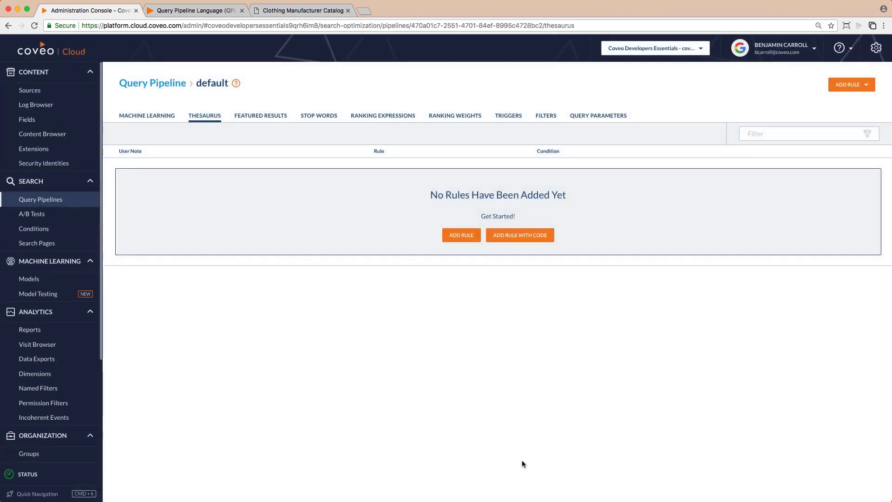
Add an Expand thesaurus rule with original keyword 'source' and keyword to add 'target'.
click(468, 235)
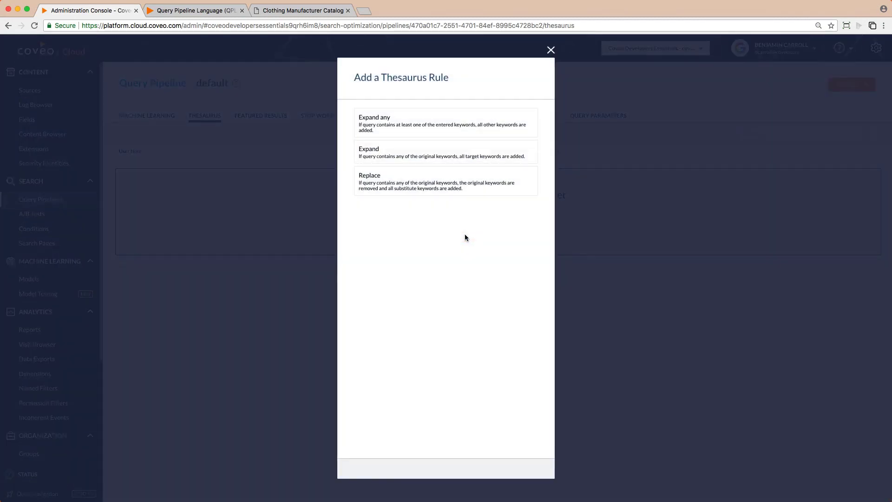
click(439, 149)
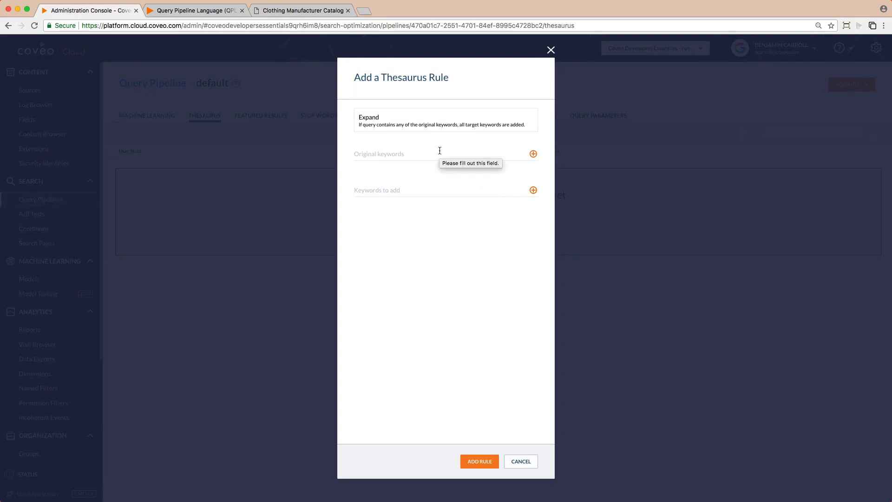
click(433, 154)
text(source)
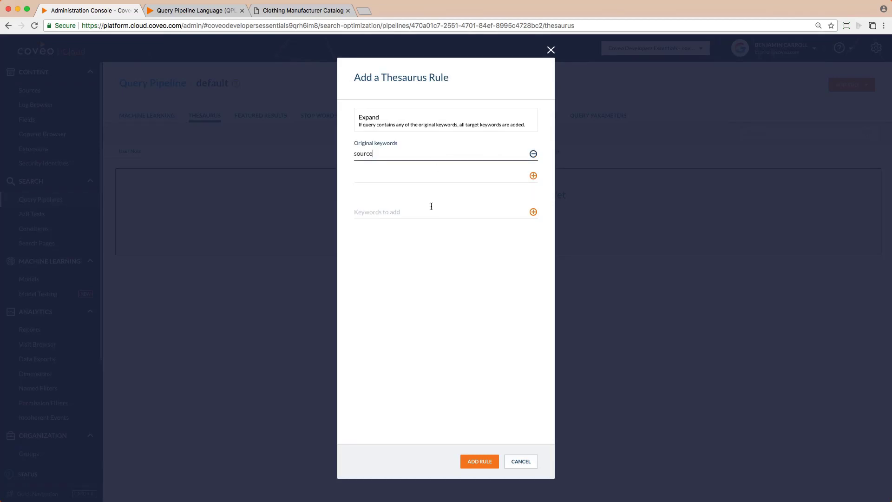
click(431, 206)
text(target)
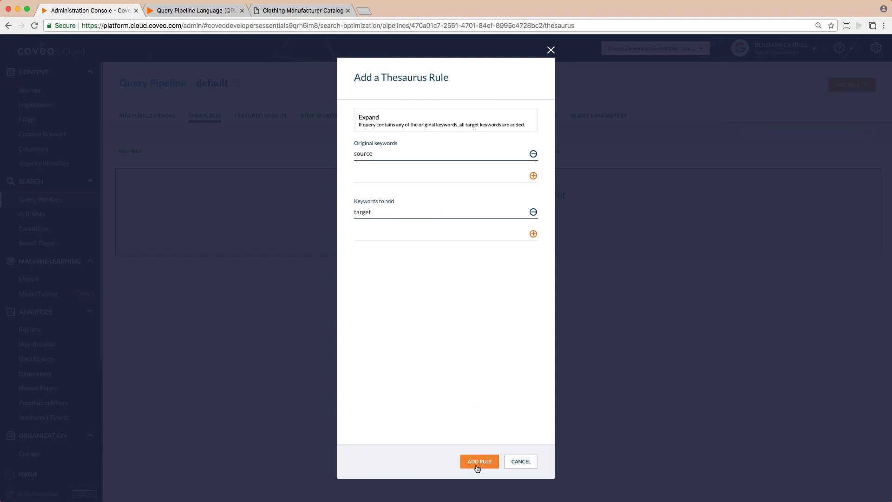
click(477, 464)
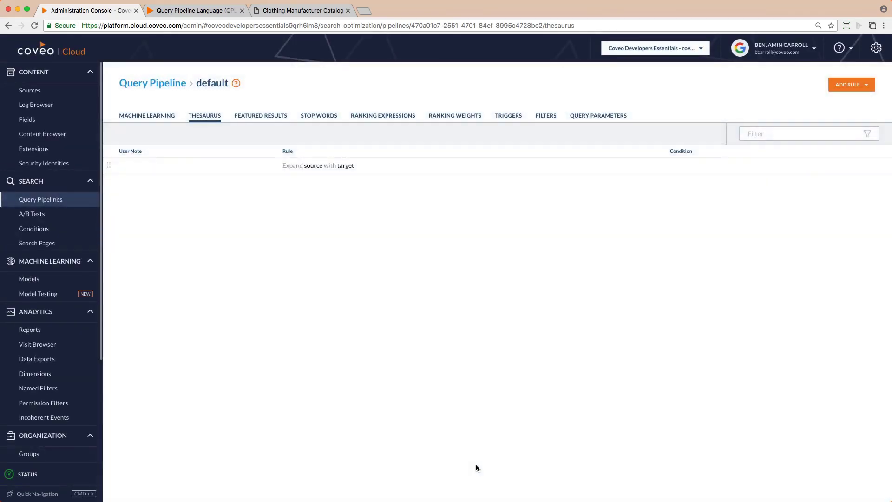
Edit the rule as code, replacing 'source' with the product-code regex and 'target' with "_producttype_".
click(455, 166)
click(695, 133)
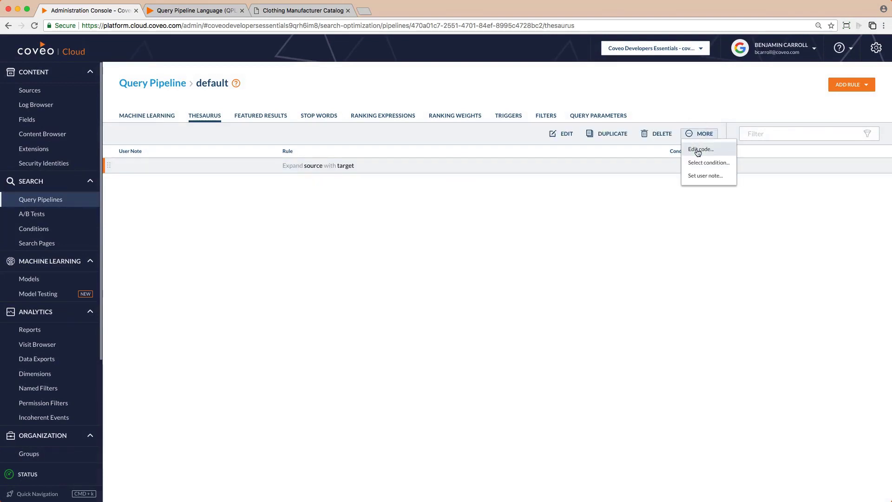
click(699, 149)
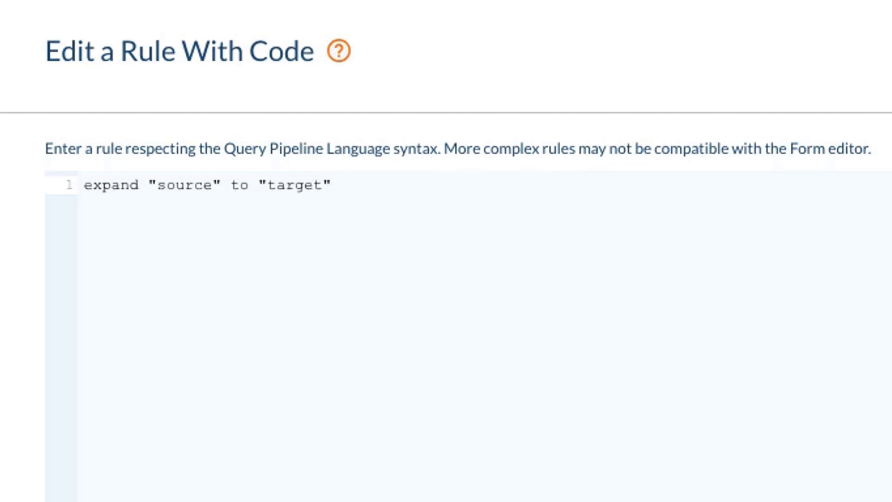
drag(148, 185, 220, 188)
text(/(?<producttype>\d{3})-\w{5}-[a-zA-Z]{3}-\d{2}/)
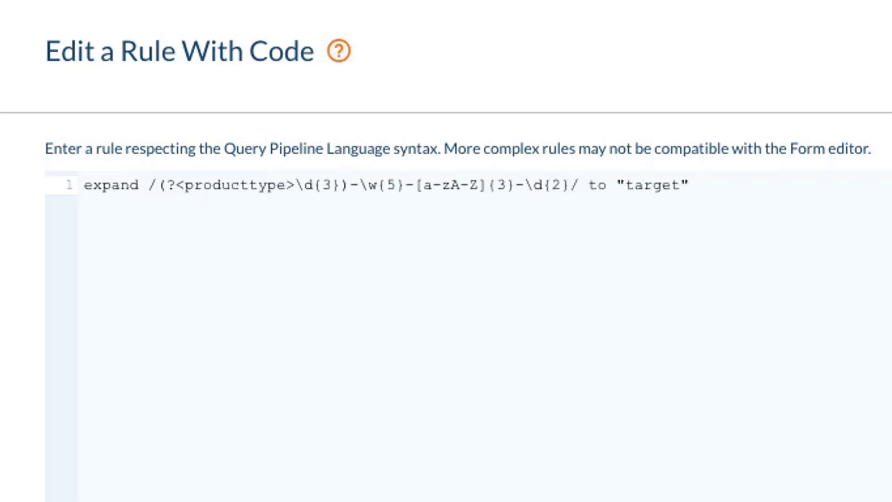
drag(616, 185, 690, 186)
text("_producttype_")
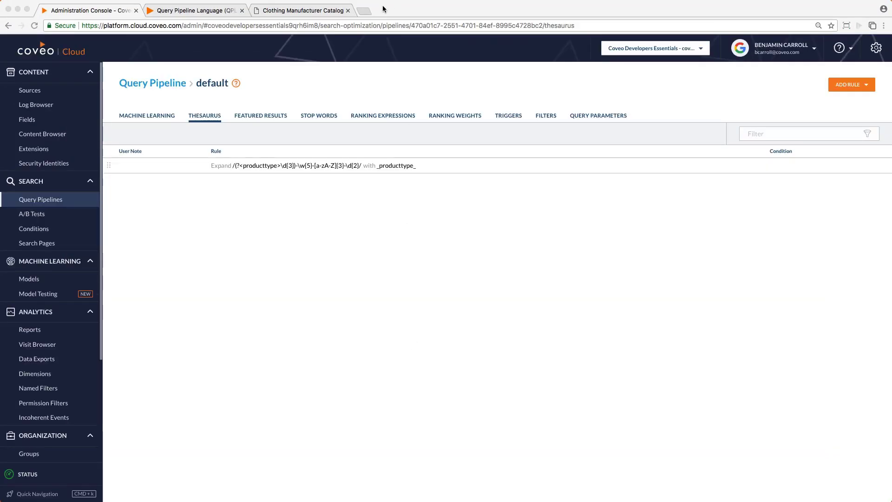
Search the catalog for 101-GRENS-SLK-02 to confirm related 101 silk T-shirts appear.
click(303, 10)
click(328, 93)
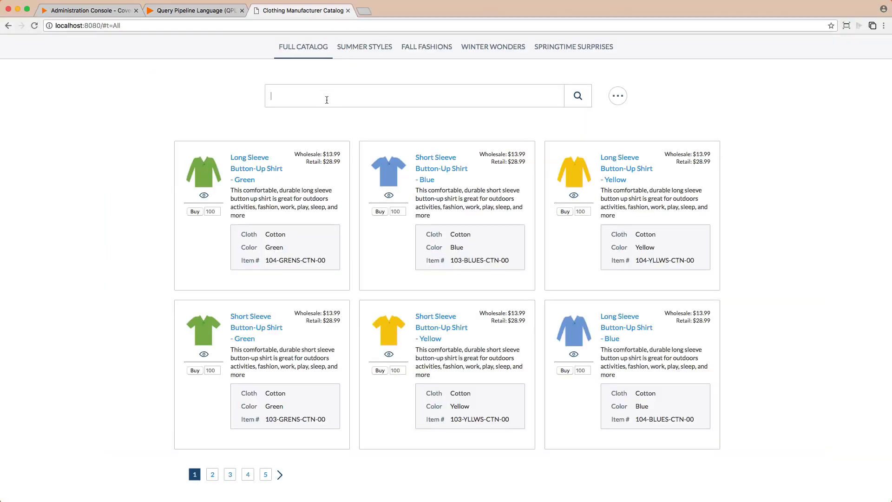
text(101-GRENS-SLK-02)
click(581, 102)
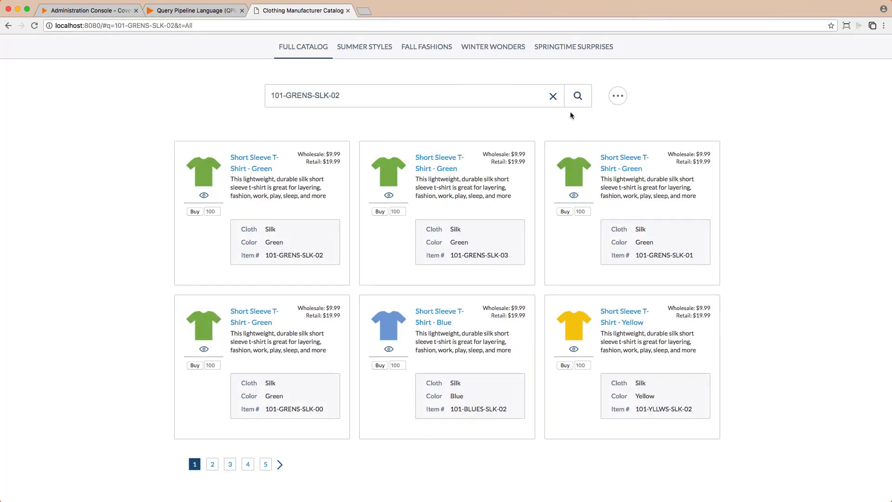